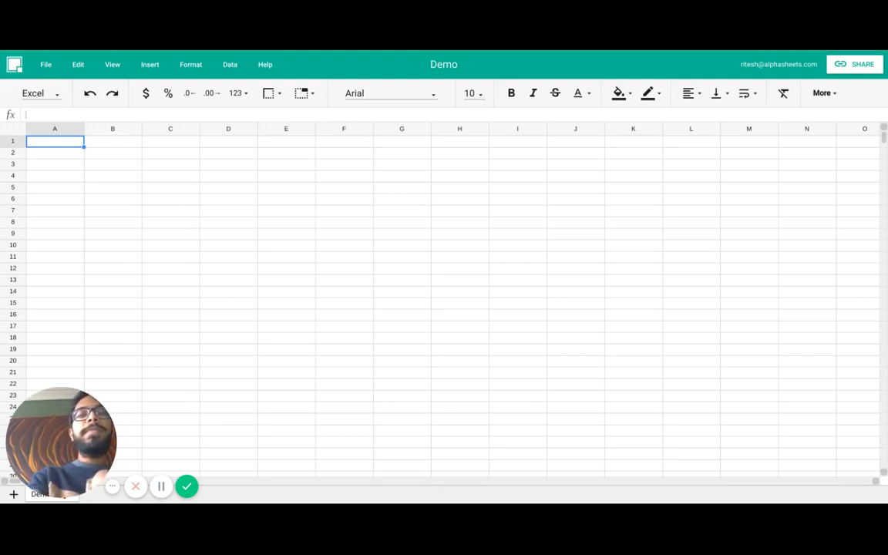
Enter the R formula =mtcars[0:4] in cell A1 to load the first four columns of the dataset
click(58, 94)
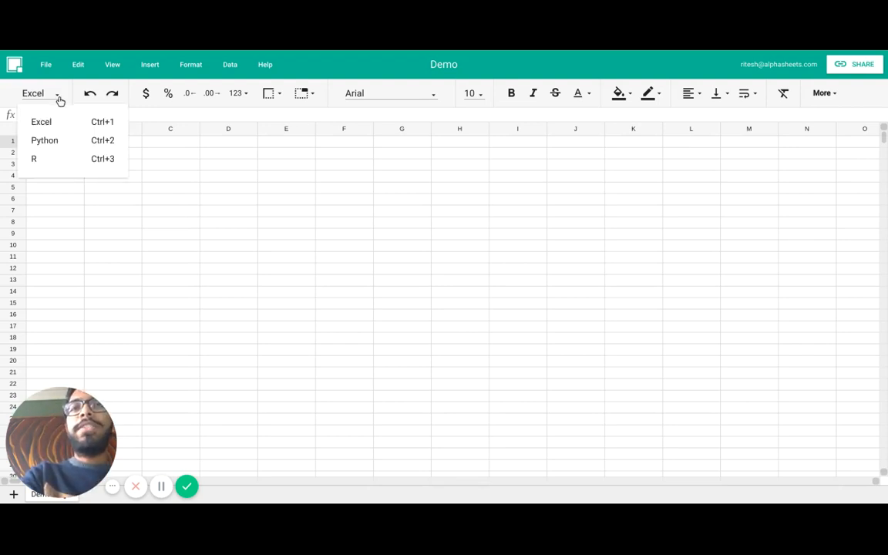
click(51, 159)
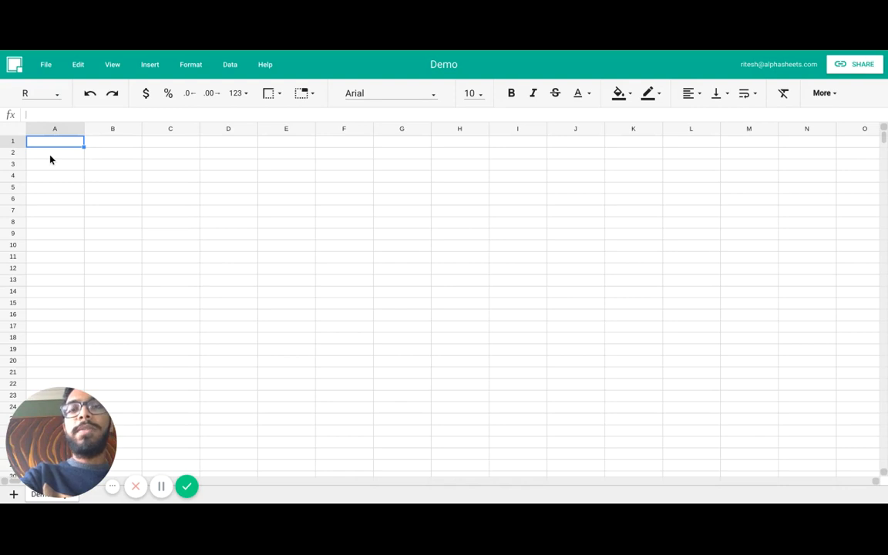
text(=)
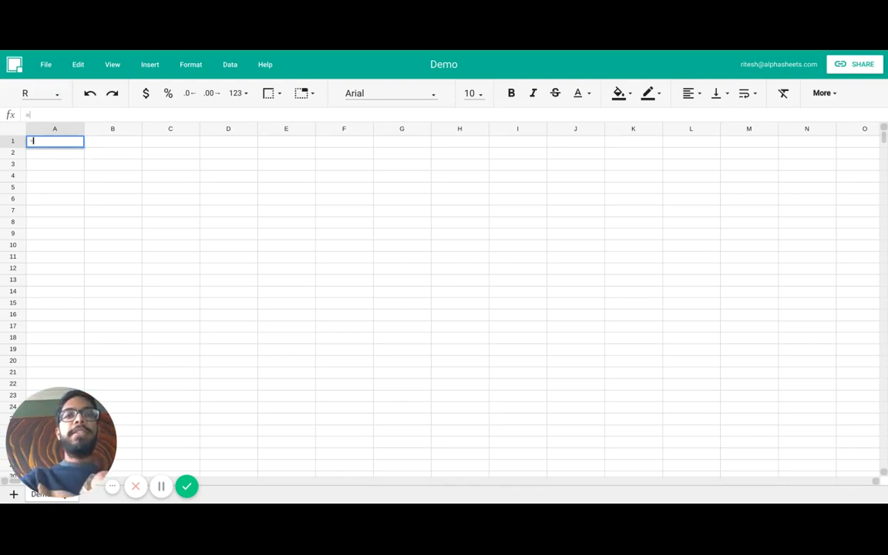
text(mcars)
key(BackSpace)
key(BackSpace)
key(BackSpace)
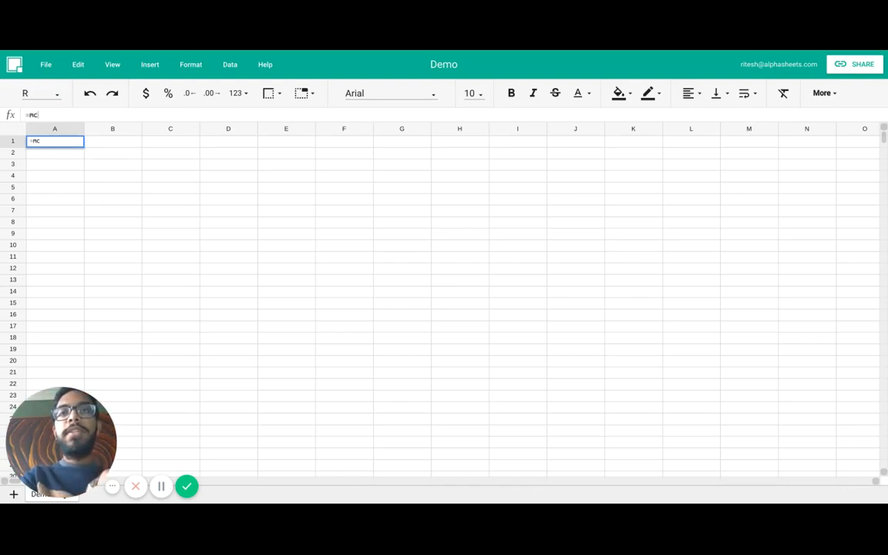
key(BackSpace)
text(tcars[)
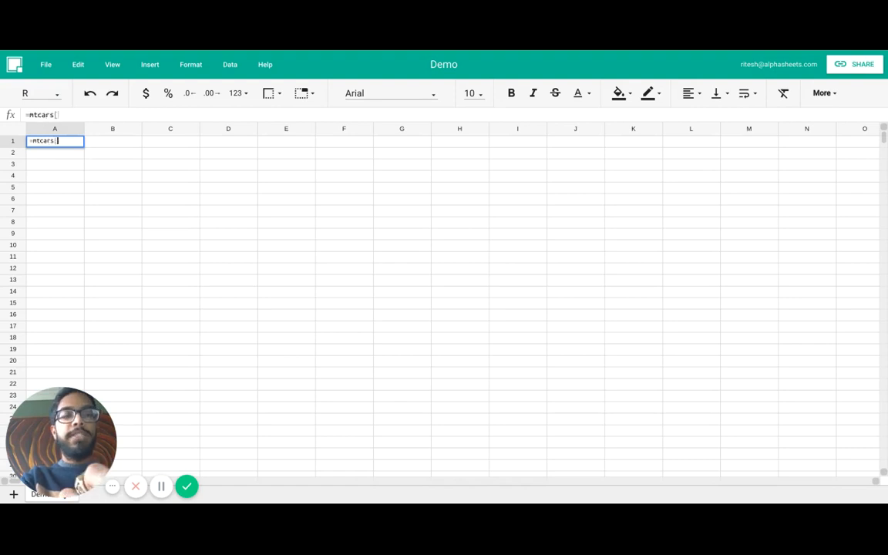
text(0:4])
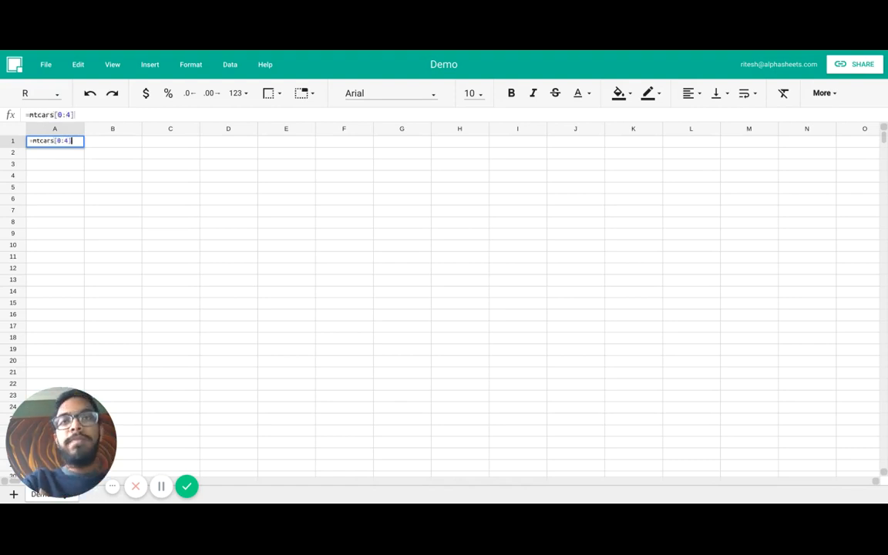
key(Return)
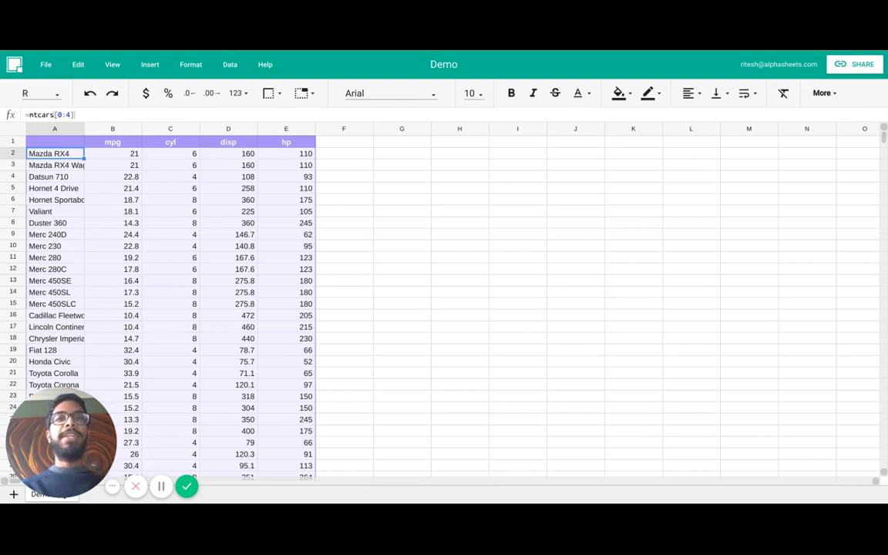
click(399, 145)
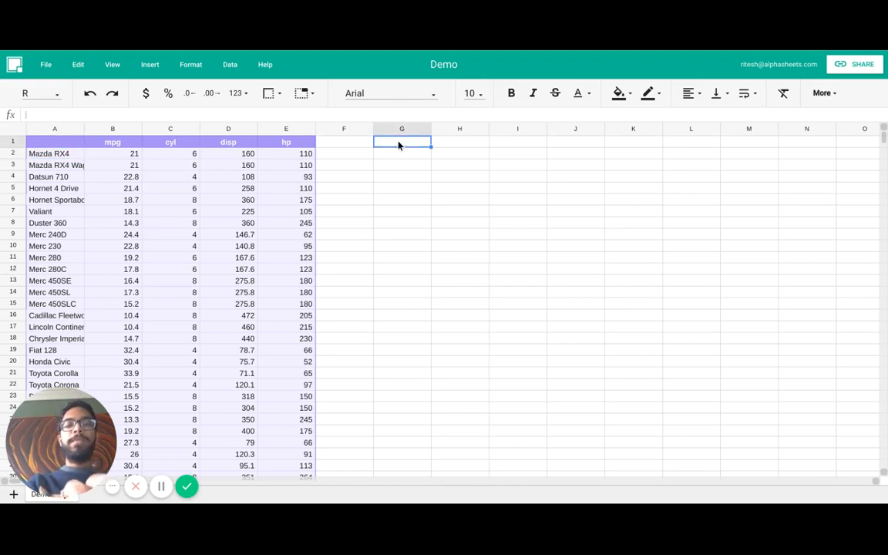
key(ctrl+2)
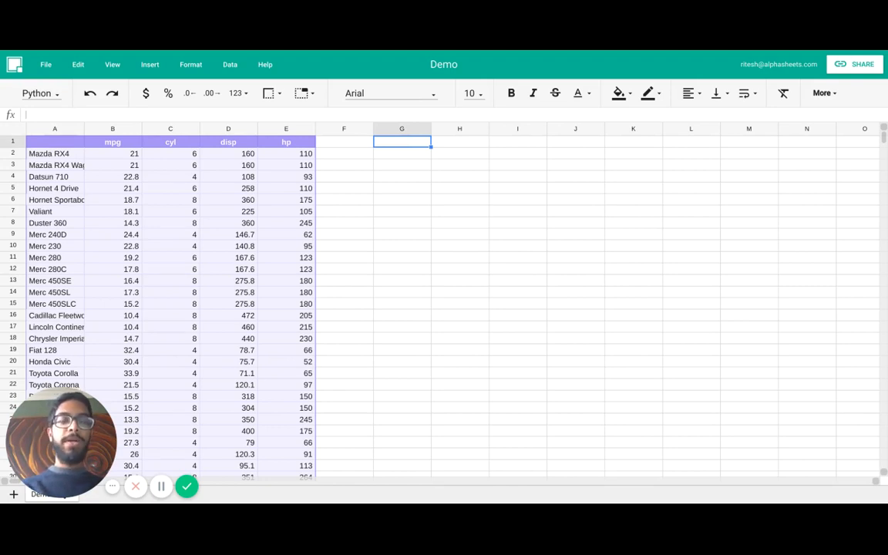
text(=@A1)
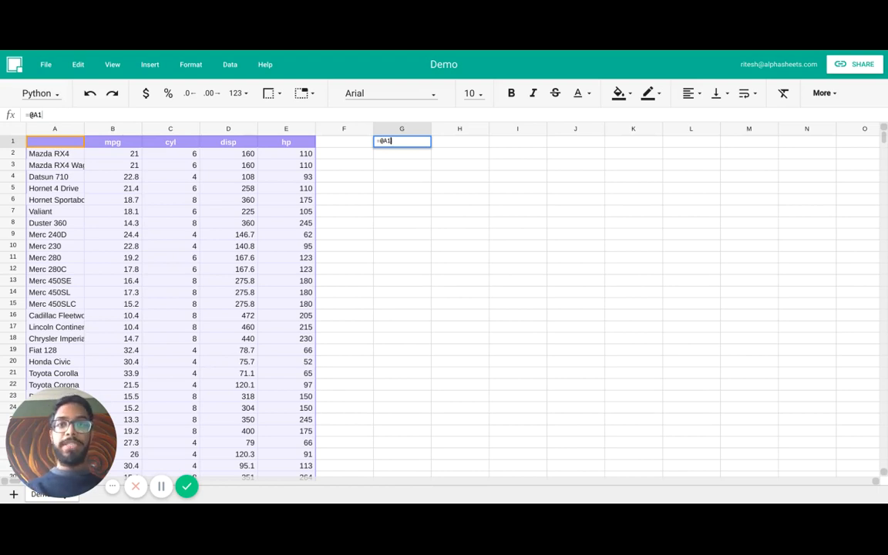
text(.corr())
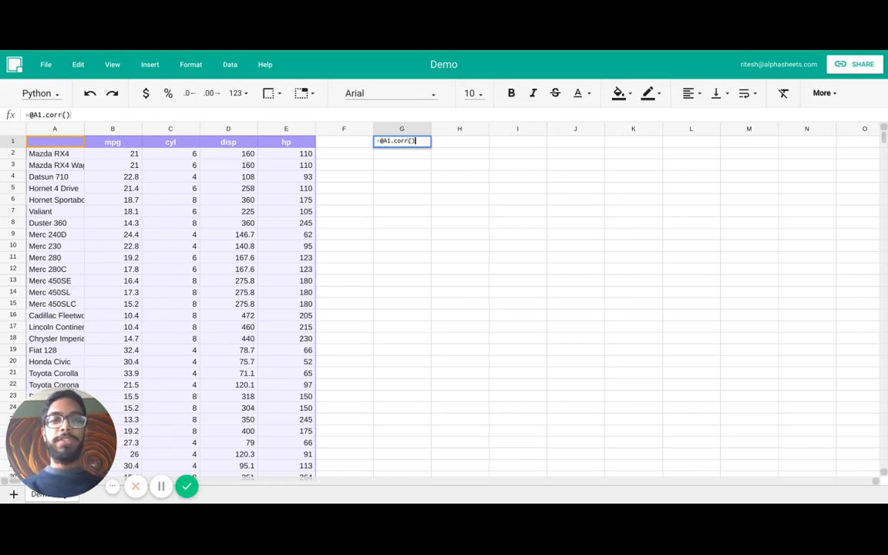
key(Return)
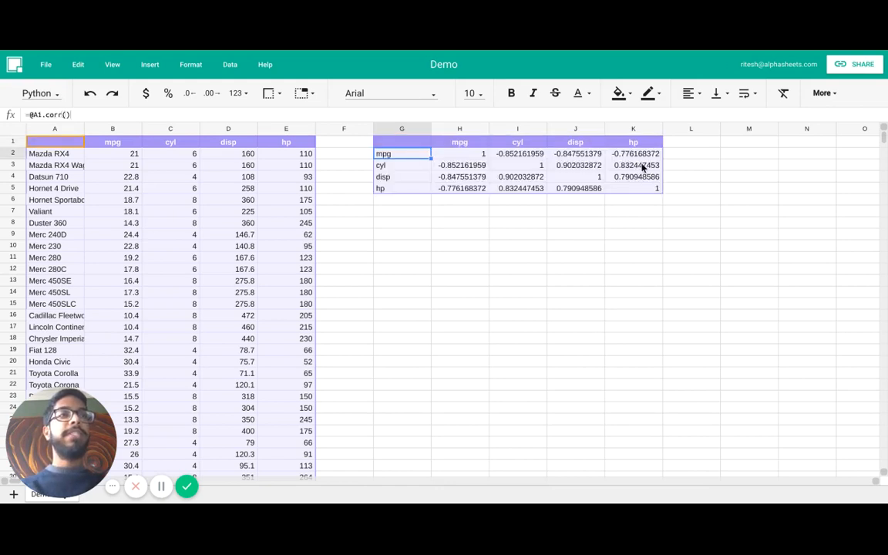
click(644, 156)
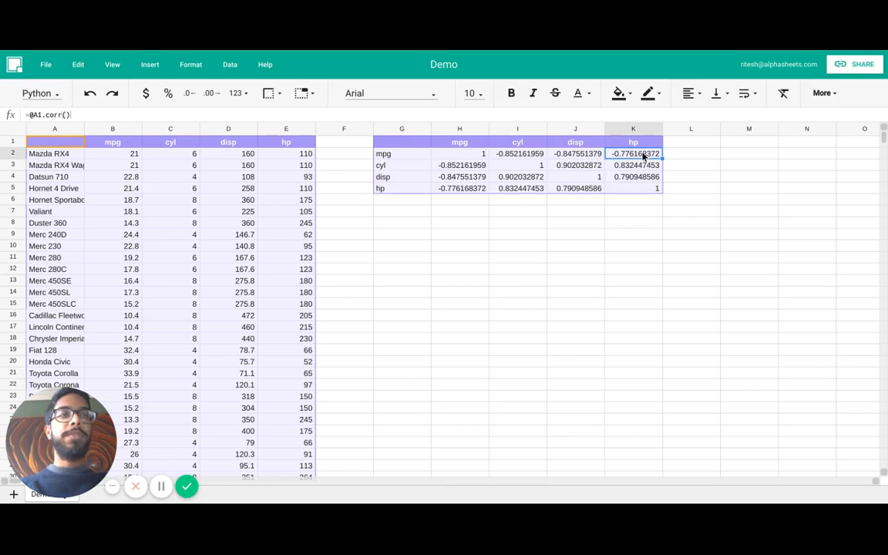
Add the headings Top in cell G7 and Category in cell H7, below the correlation matrix
click(409, 214)
text(Top)
key(Return)
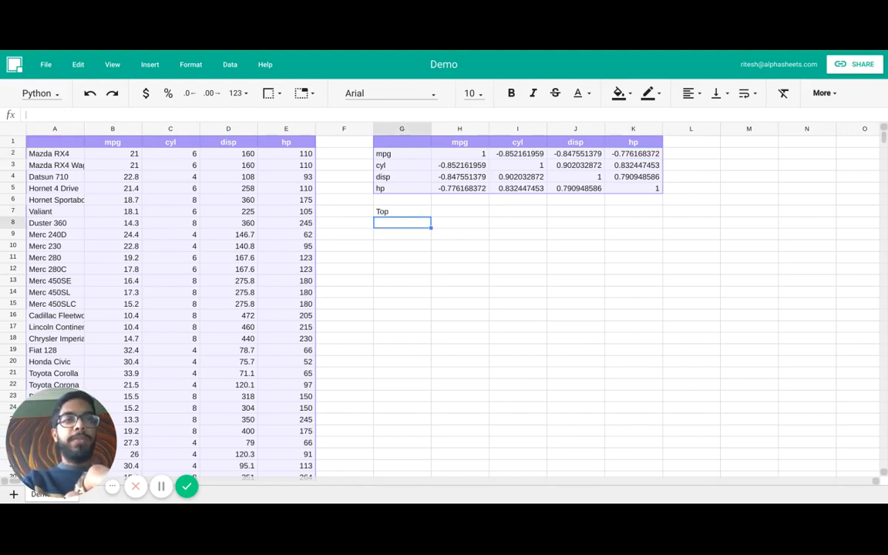
click(439, 214)
text(Category)
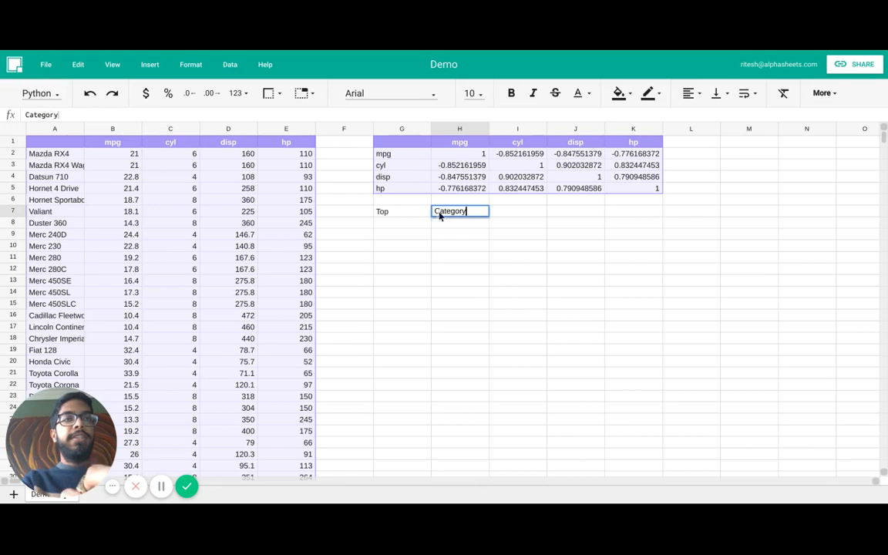
key(Return)
Enter 5 under Top in cell G8 and mpg under Category in cell H8
click(407, 227)
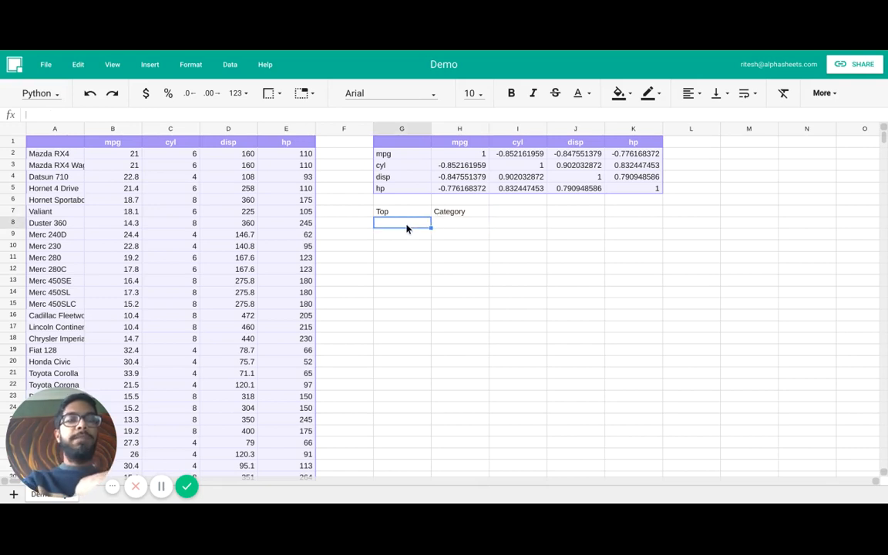
text(5)
click(455, 224)
text(mp)
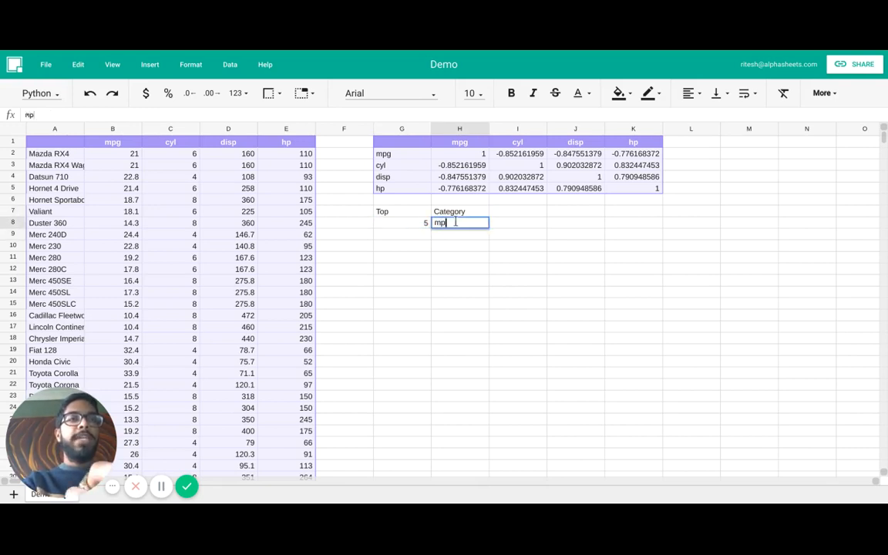
text(g)
key(Return)
click(515, 223)
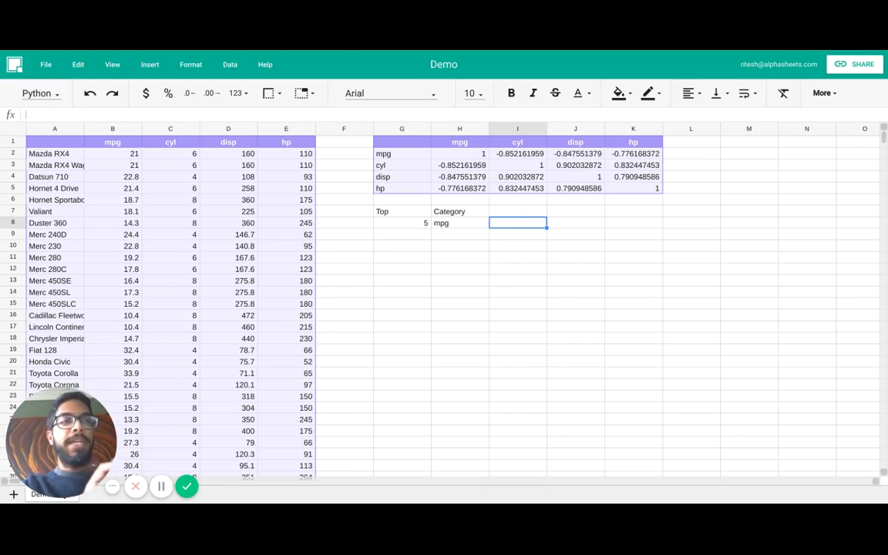
text(=@A1)
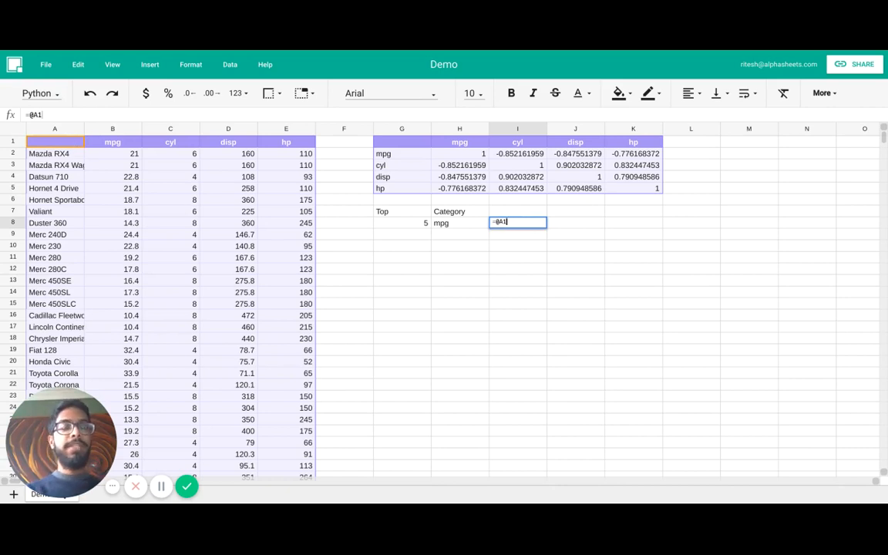
text(.nla)
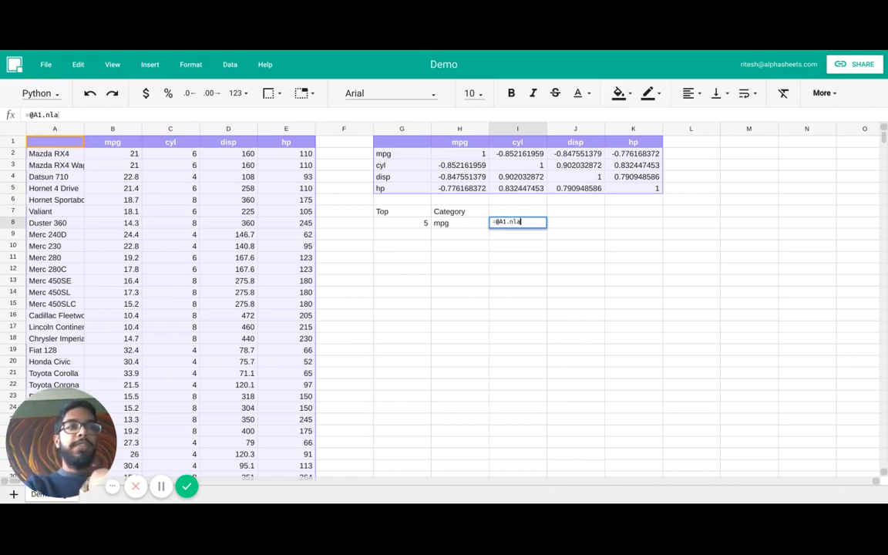
text(rgest()
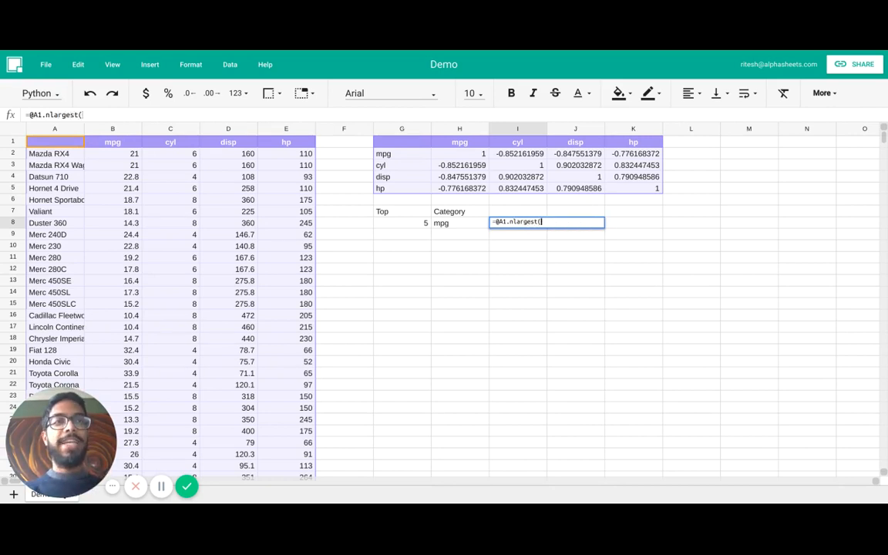
click(399, 223)
text(,)
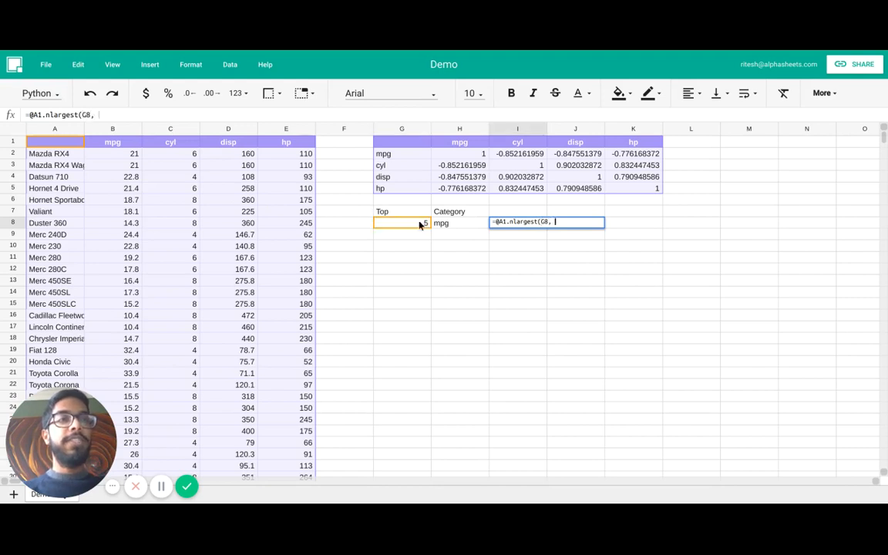
click(450, 225)
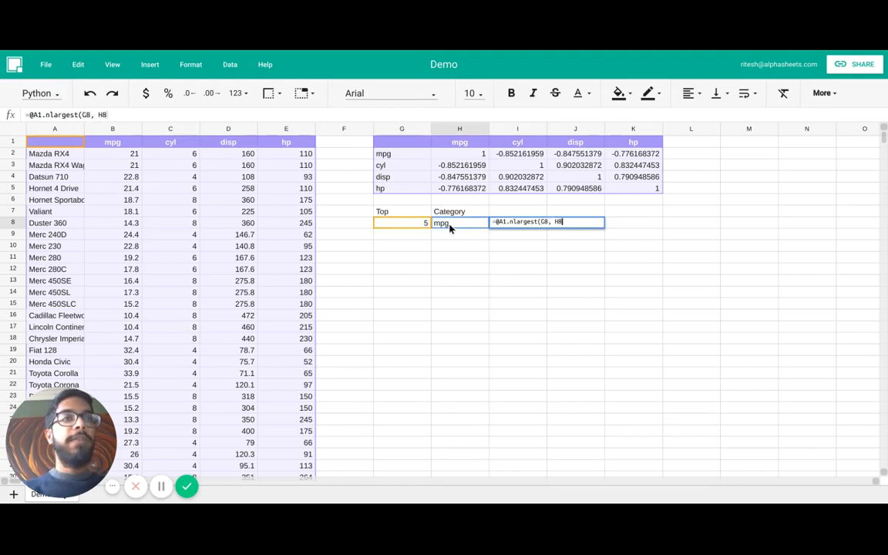
text())
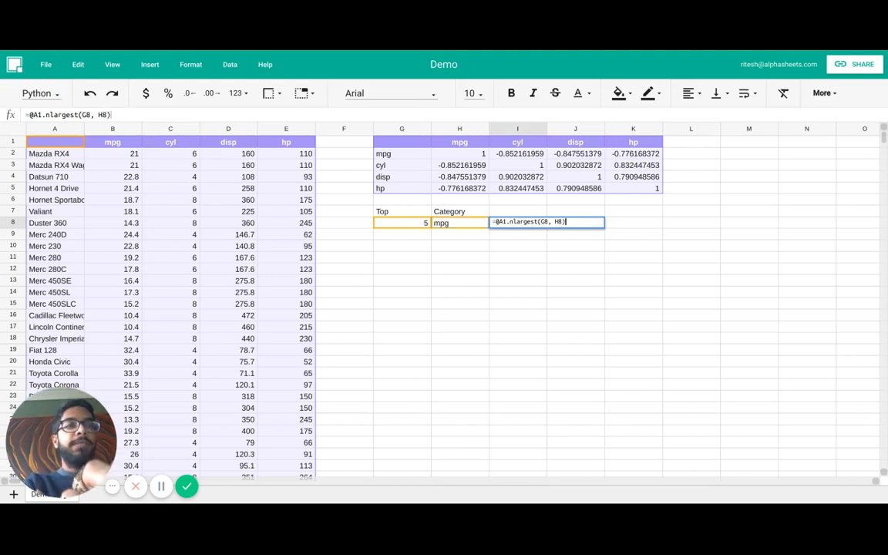
text(.index.)
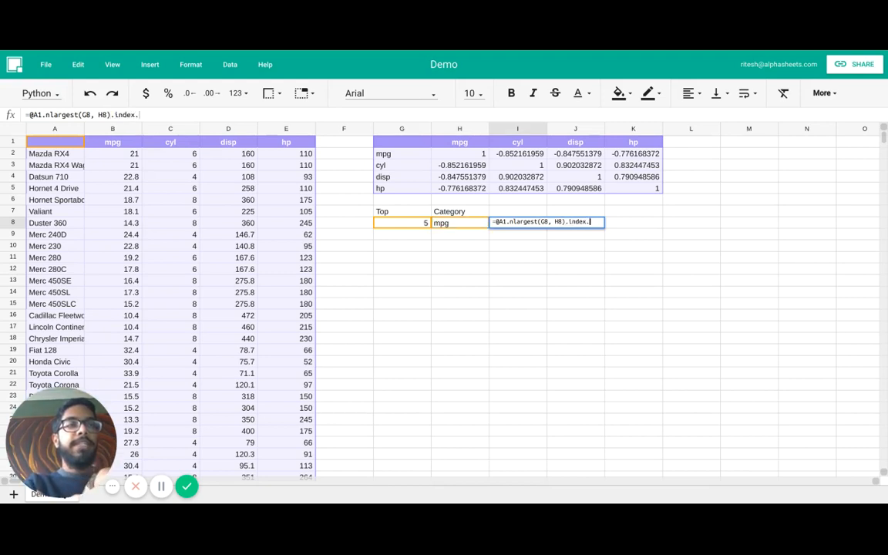
text(tolist())
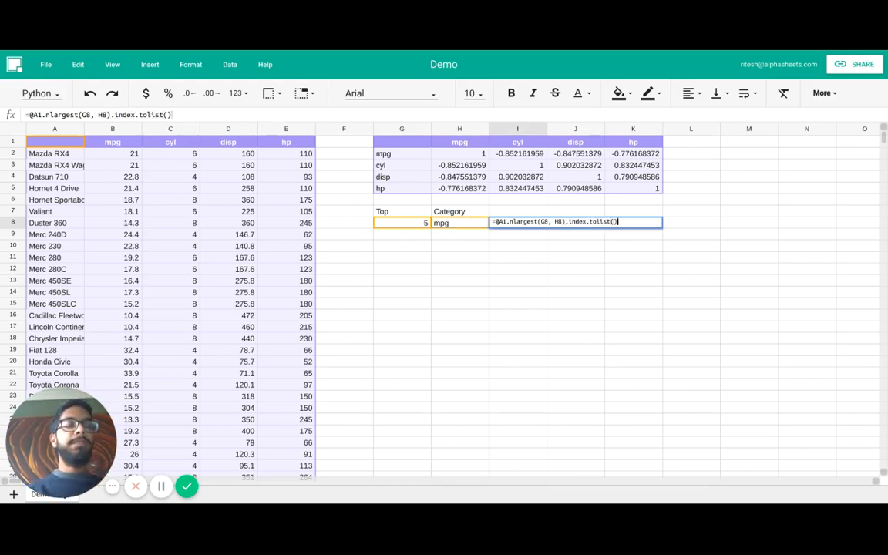
key(Return)
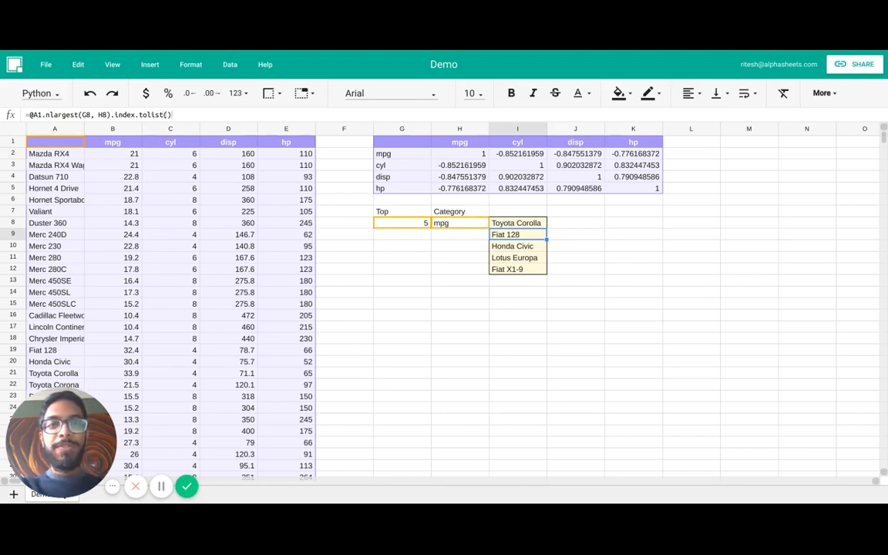
Change the Top value in G8 to 10 and the Category in H8 to hp
click(423, 223)
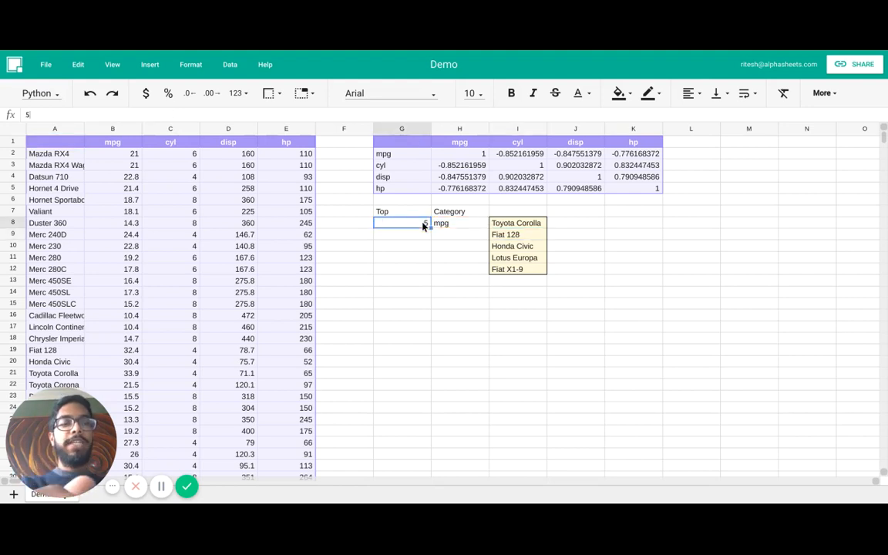
text(10)
key(Return)
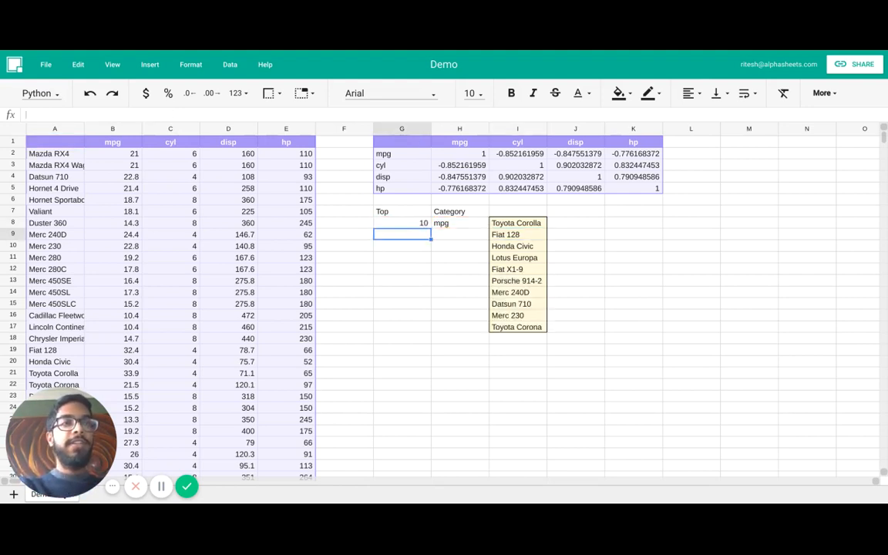
click(453, 225)
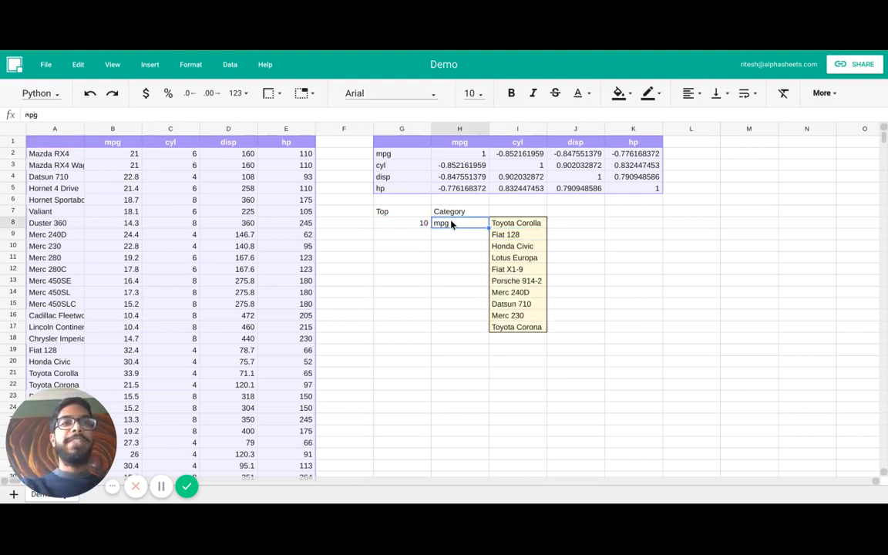
text(hp)
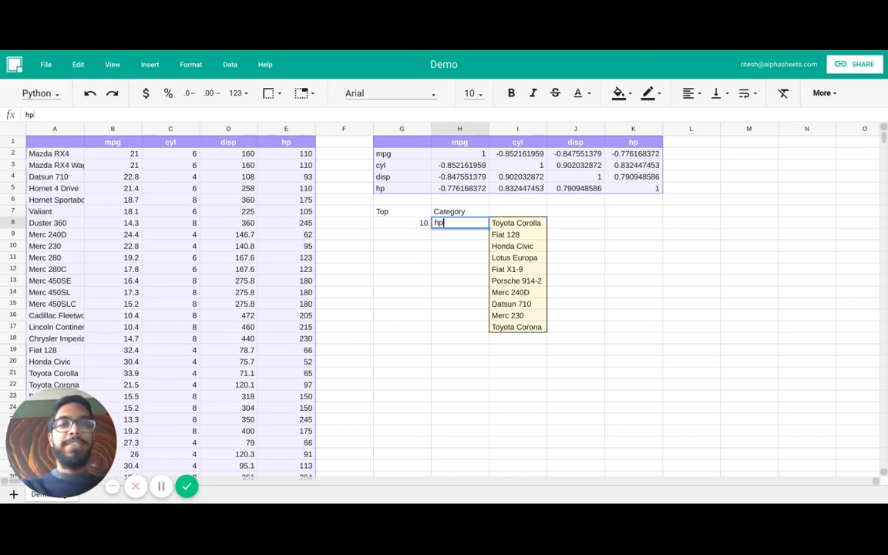
key(Return)
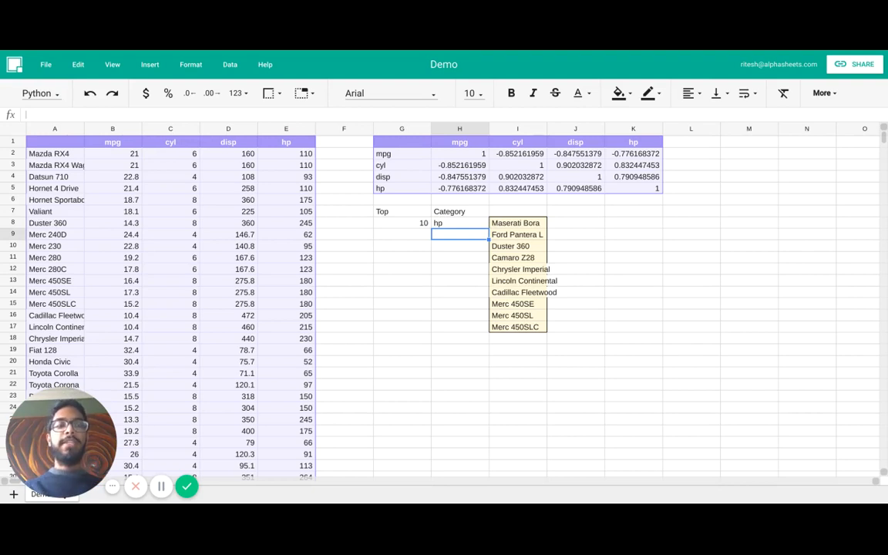
Sum the car table's hp values in E2:E20 with an Excel SUM formula in cell K8
click(625, 224)
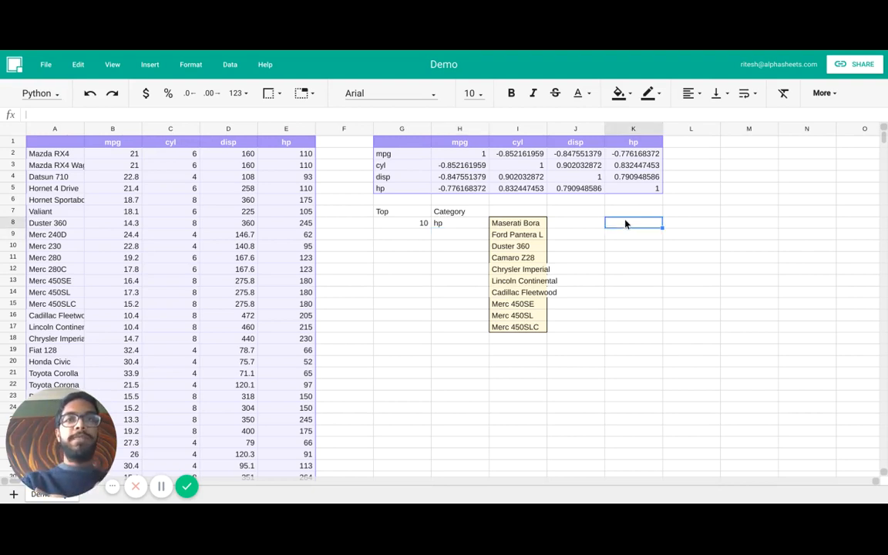
text(=sum()
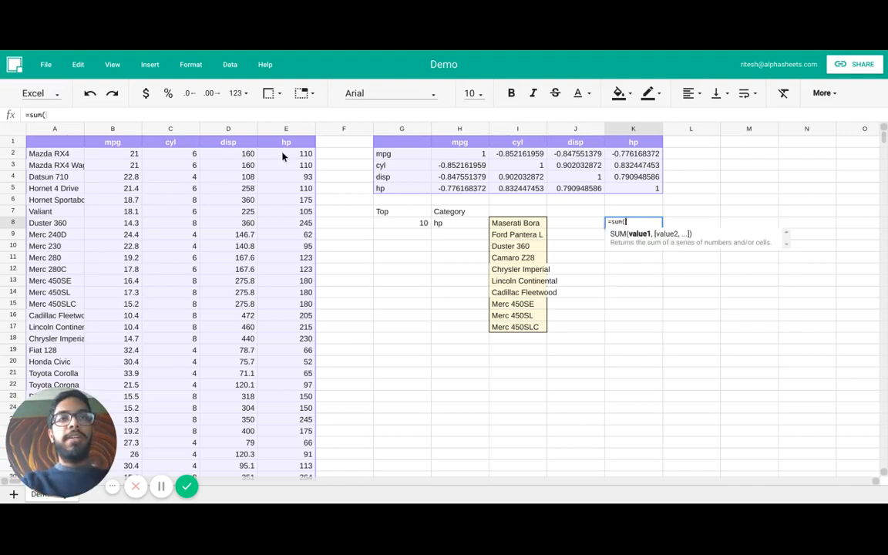
drag(284, 156, 277, 371)
text())
key(Return)
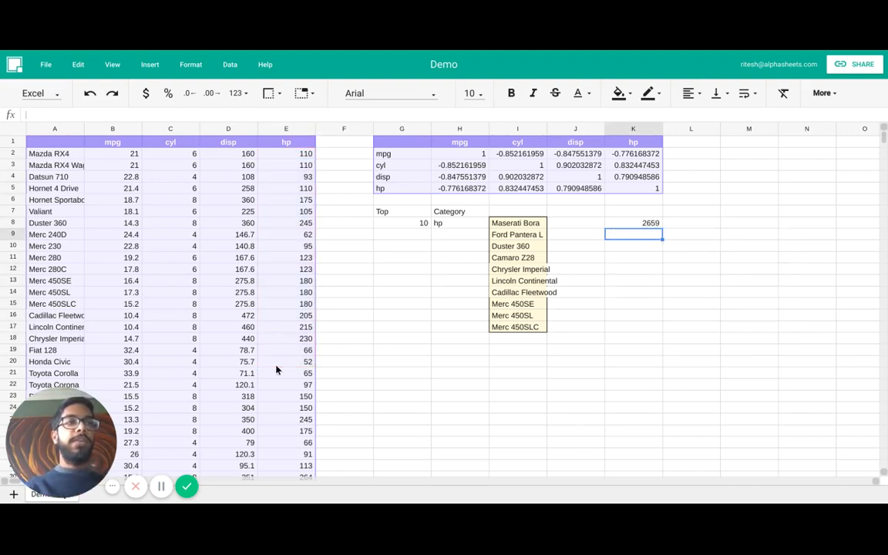